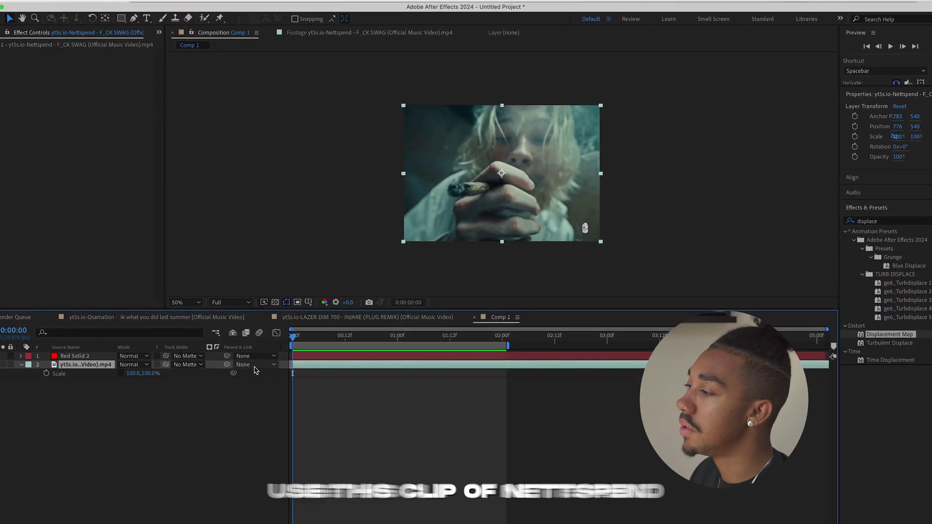
Preview the comp, then add a comp-sized red solid named DISPLACEMENT above the clip.
key("space")
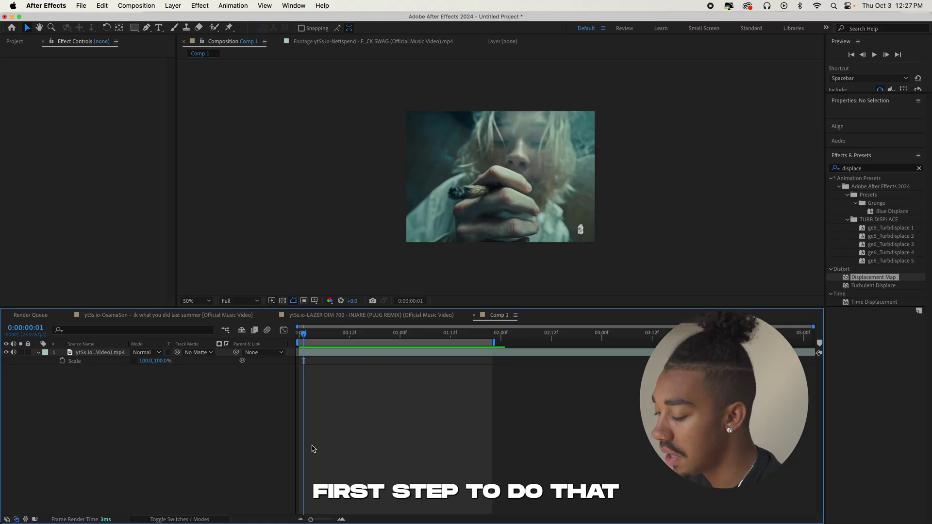
key("super+y")
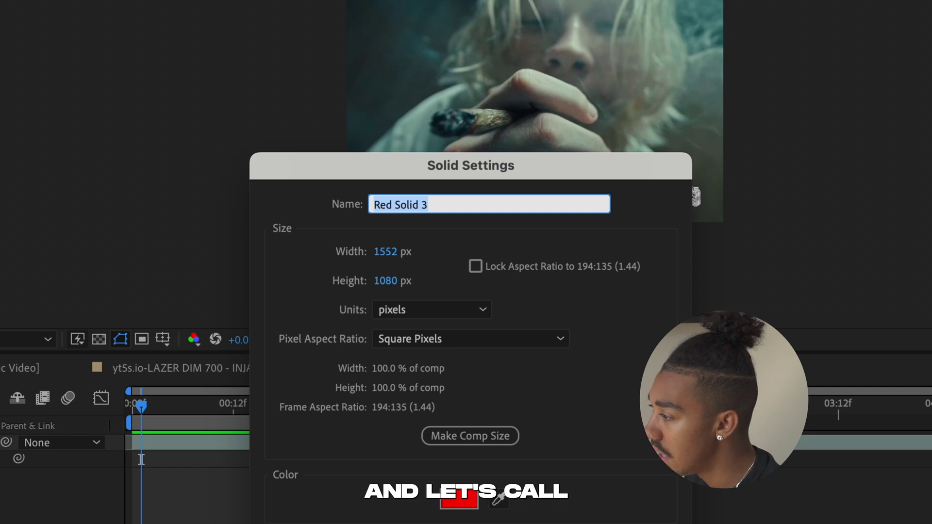
type("DISPLACEMENT")
key("Return")
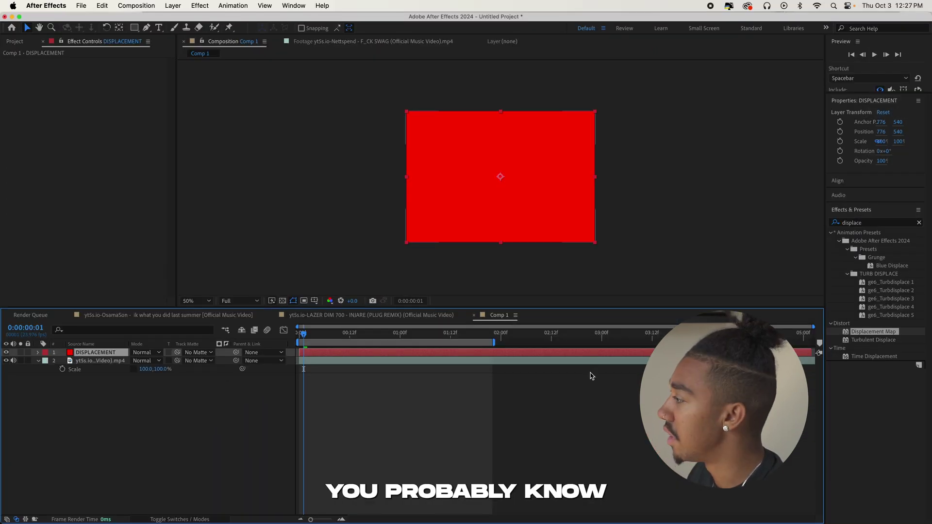
Search Effects & Presets for 'time displa' and apply Time Displacement to the music video clip layer.
left_click(874, 223)
key("BackSpace")
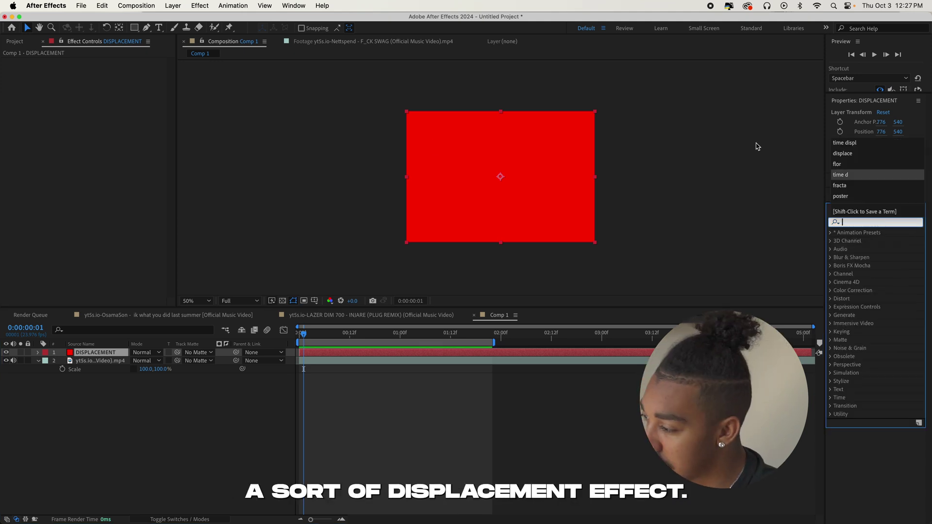
left_click(319, 362)
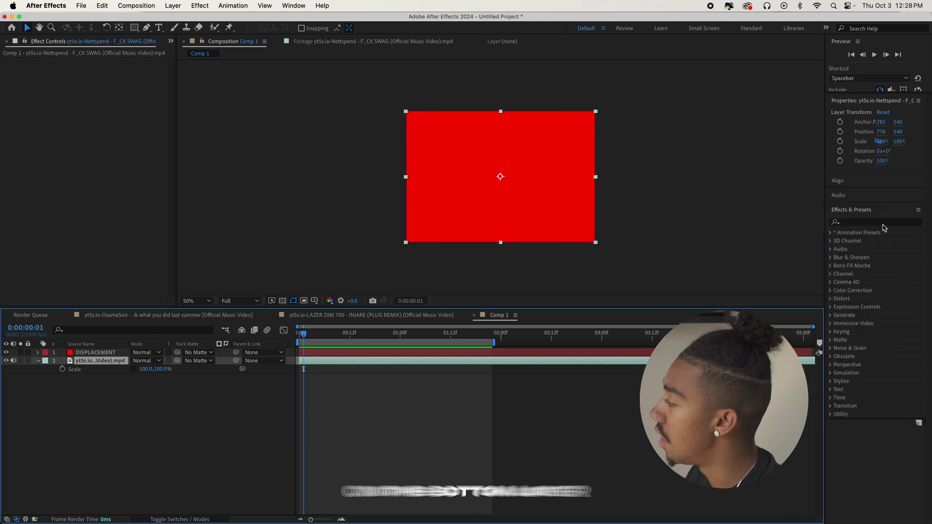
left_click(881, 222)
type("time displa")
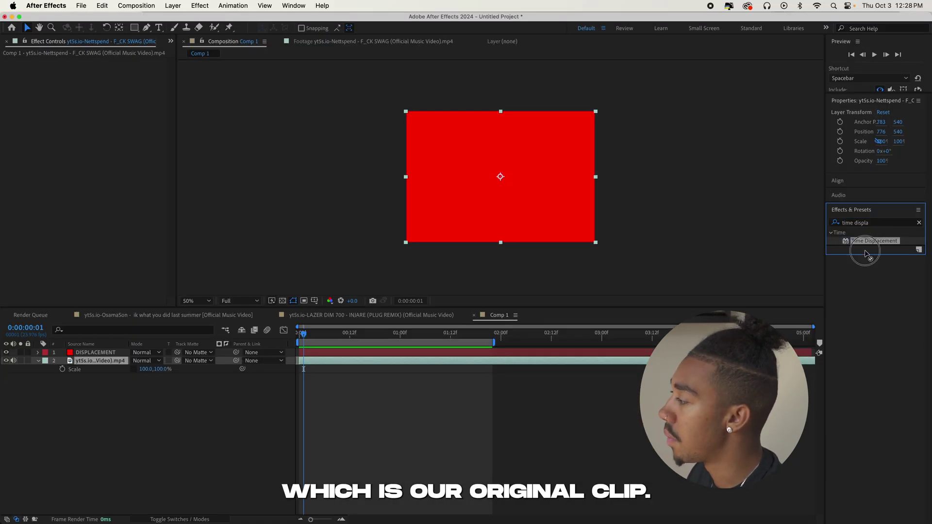
left_click_drag(865, 253, 495, 361)
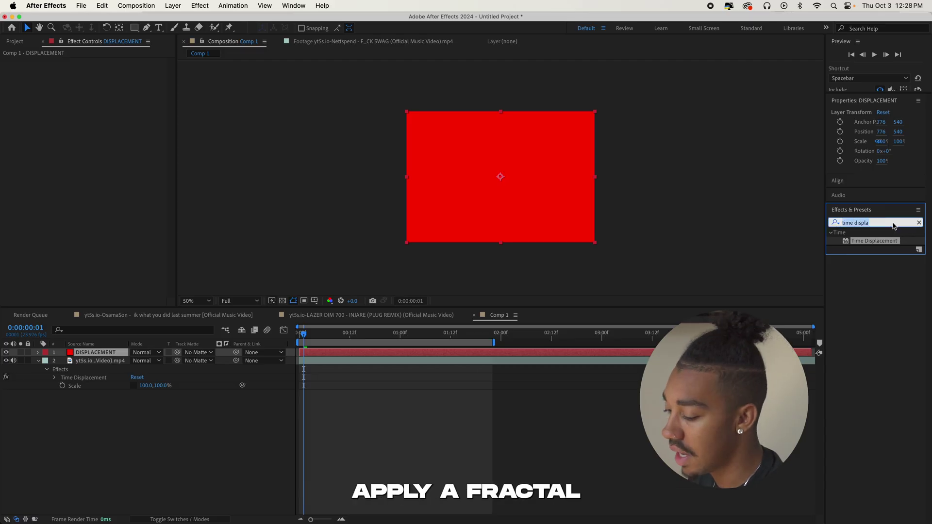
Search Effects & Presets for 'frac' and apply Fractal Noise to the DISPLACEMENT solid.
type("frac")
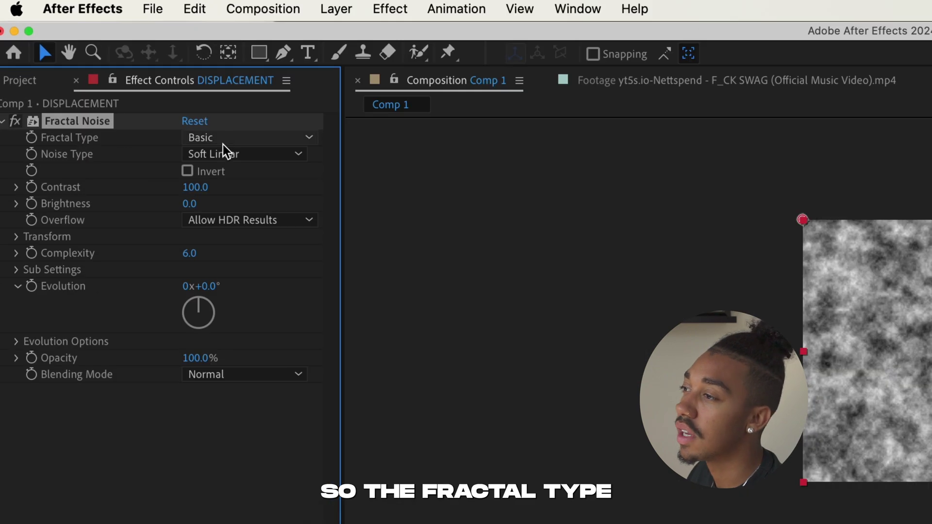
Set Fractal Noise to Subscale fractal type with Block noise, Contrast 370, Brightness kept at 0.
left_click(223, 141)
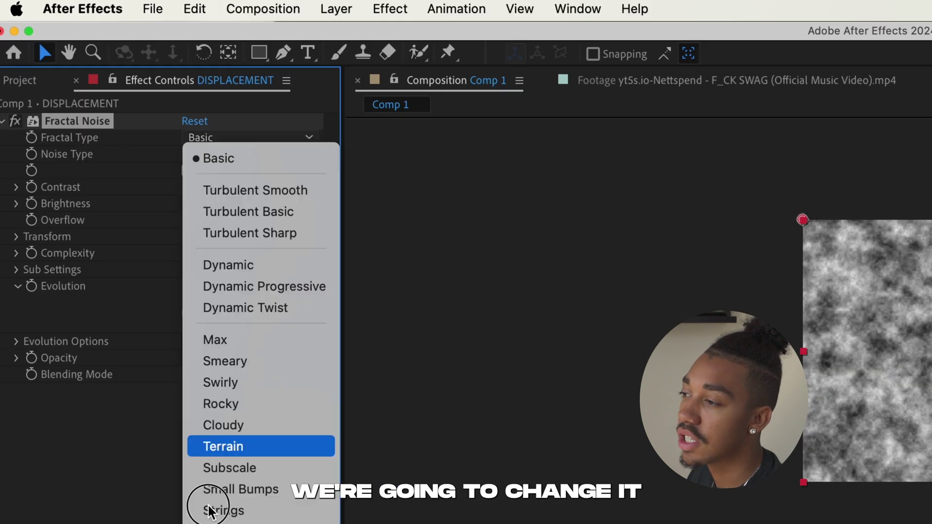
left_click(252, 468)
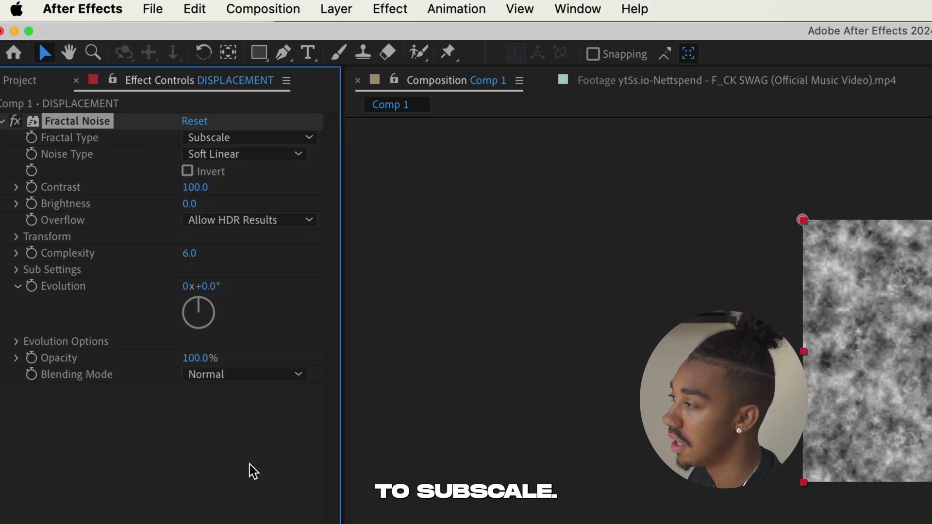
left_click(188, 155)
left_click(199, 182)
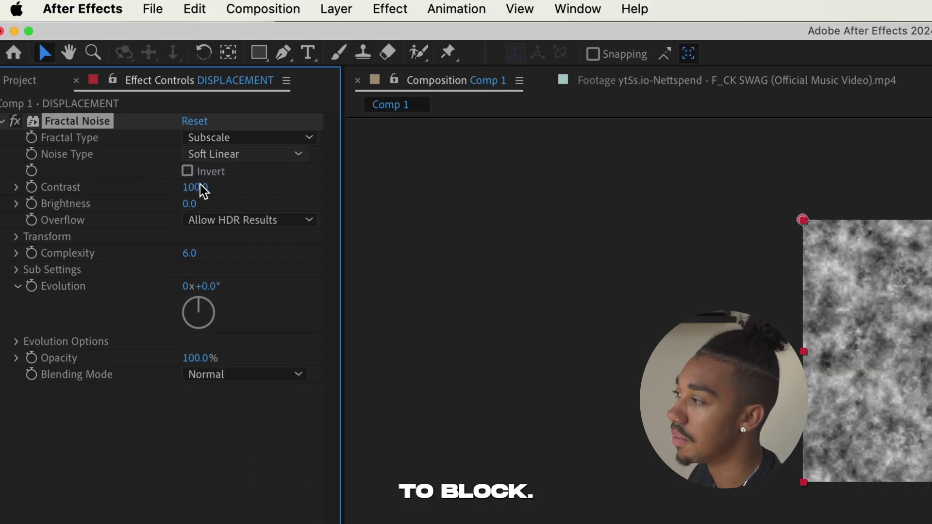
left_click_drag(206, 187, 529, 251)
left_click_drag(189, 203, 241, 219)
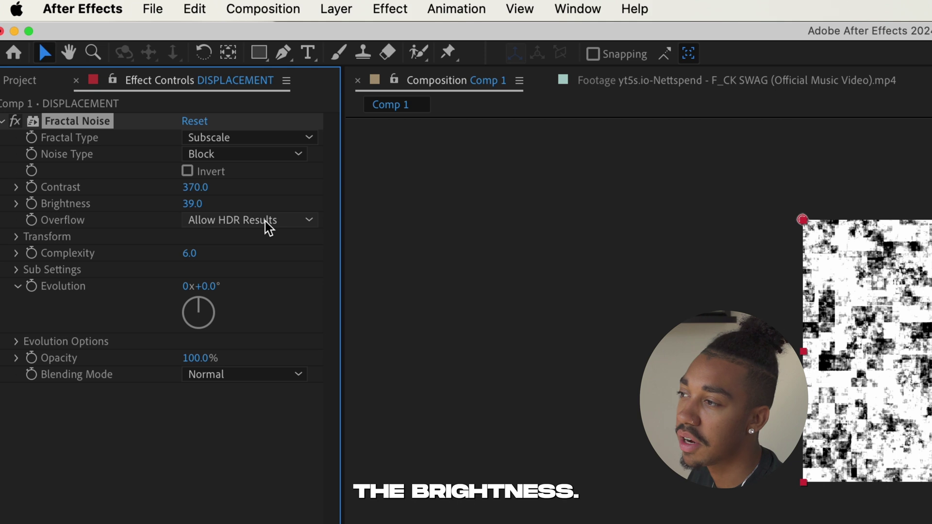
key("super+z")
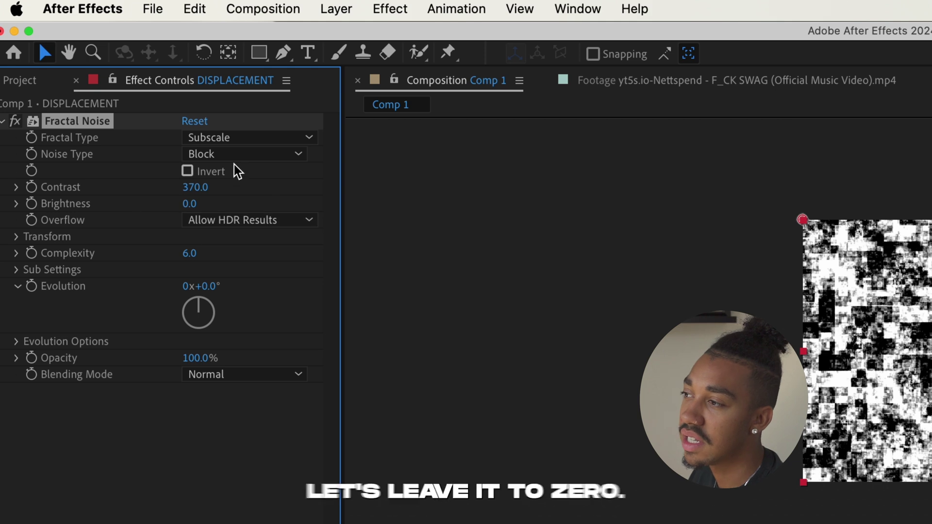
Enlarge the noise Transform Scale to 358 and scrub time and Evolution to preview the blocks.
left_click(26, 238)
left_click_drag(192, 283, 438, 281)
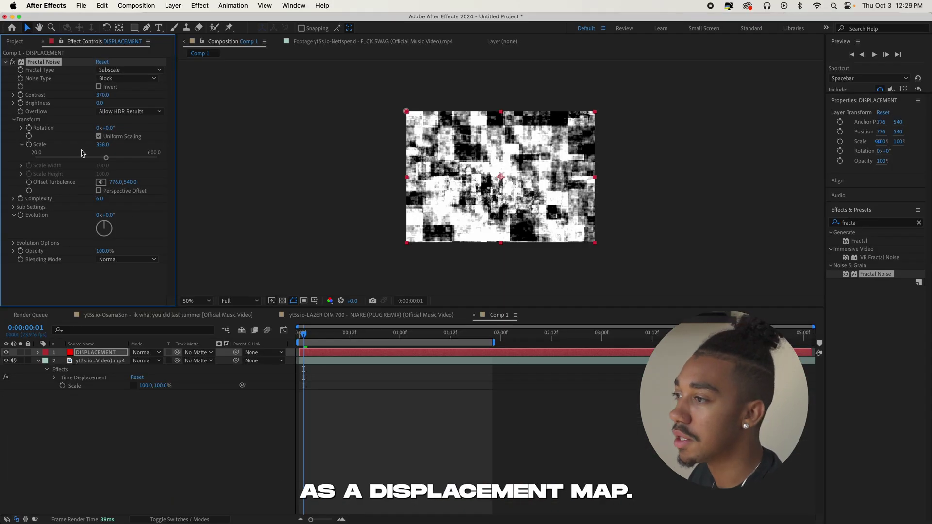
left_click_drag(330, 340, 431, 344)
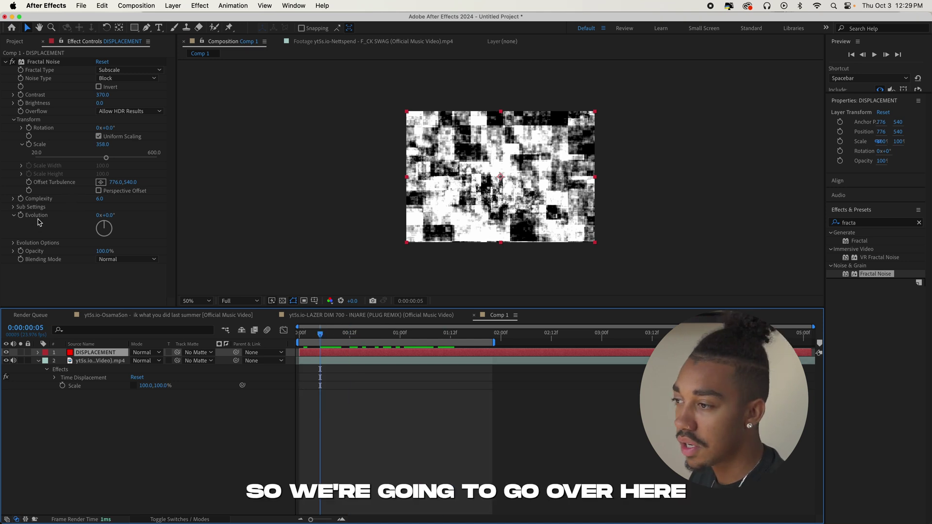
mouse_move(110, 228)
left_mouse_down()
mouse_move(109, 239)
mouse_move(92, 241)
mouse_move(89, 208)
mouse_move(84, 277)
mouse_move(66, 193)
mouse_move(121, 243)
mouse_move(95, 218)
left_mouse_up()
Reset Evolution to 0 and drive it with the expression posterizeTime(8); time*1200.
key("super+z")
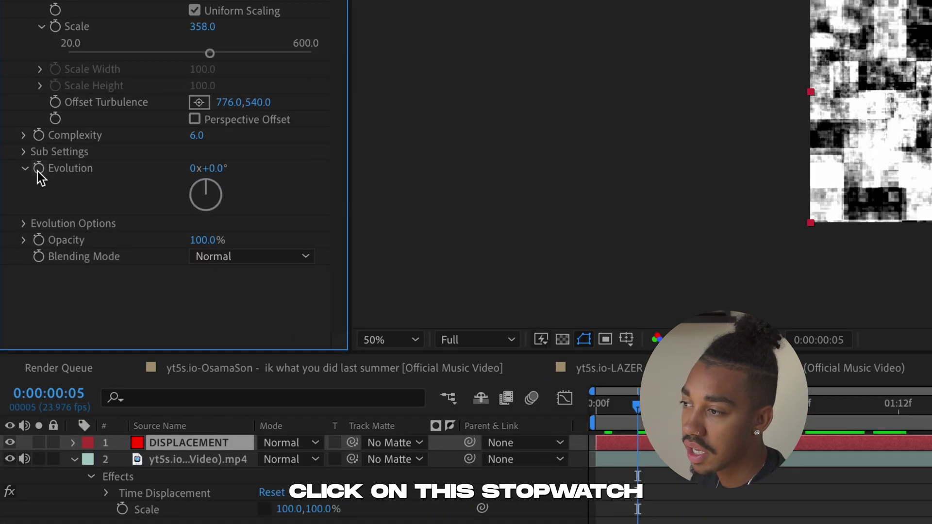
left_click(38, 168, "alt")
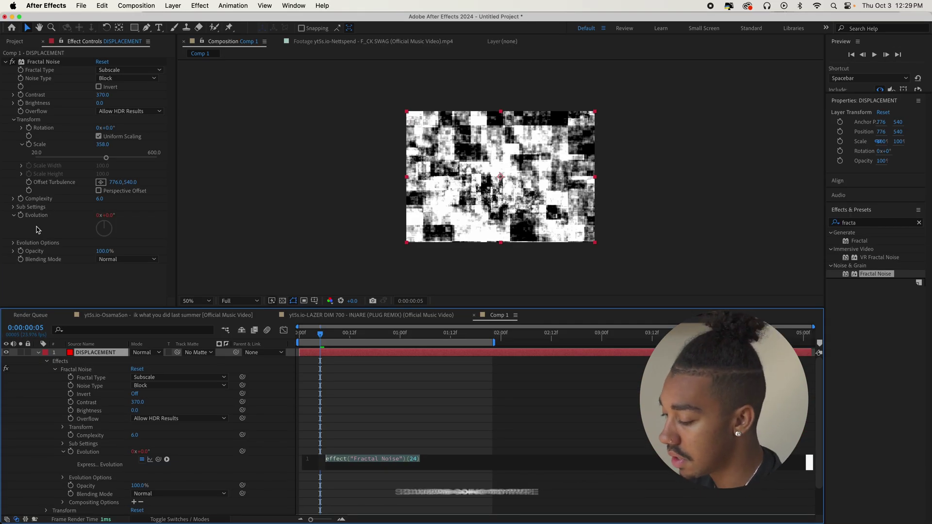
type("time*1200")
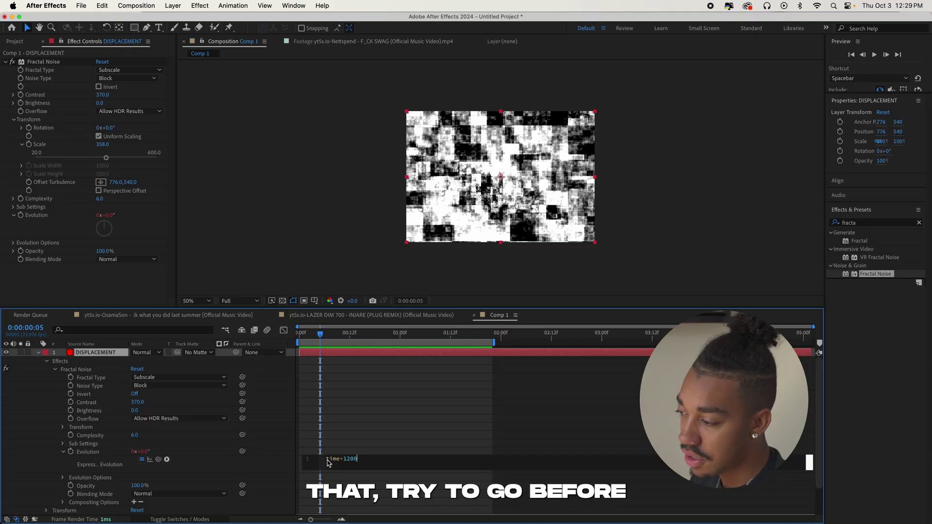
type("pos")
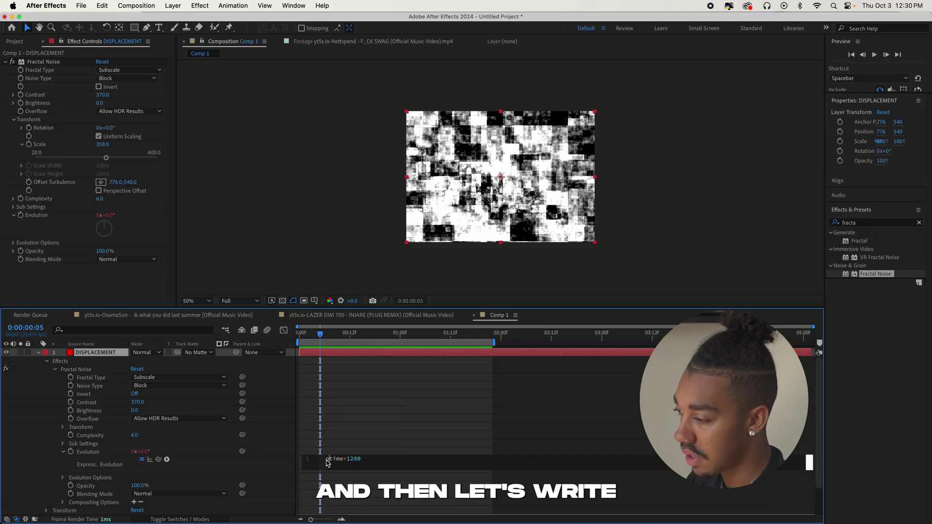
type("osterizeT")
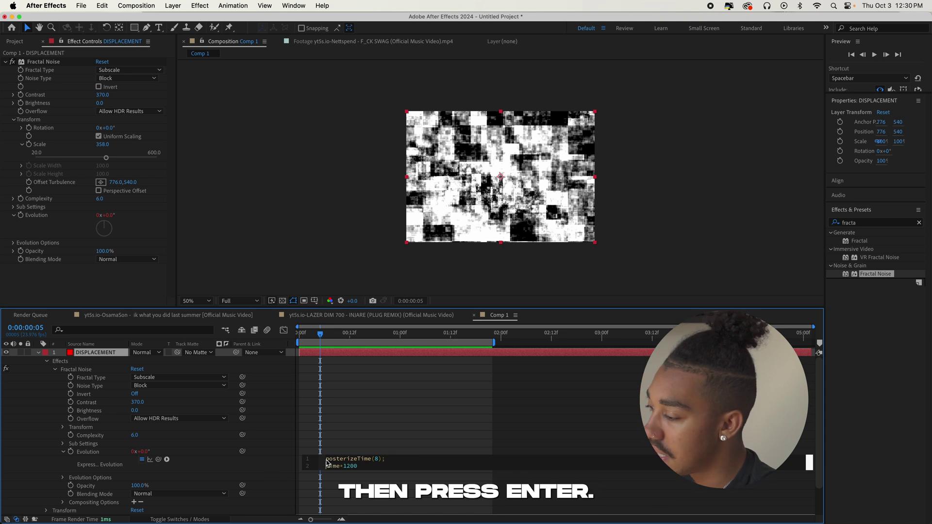
left_click_drag(310, 339, 282, 338)
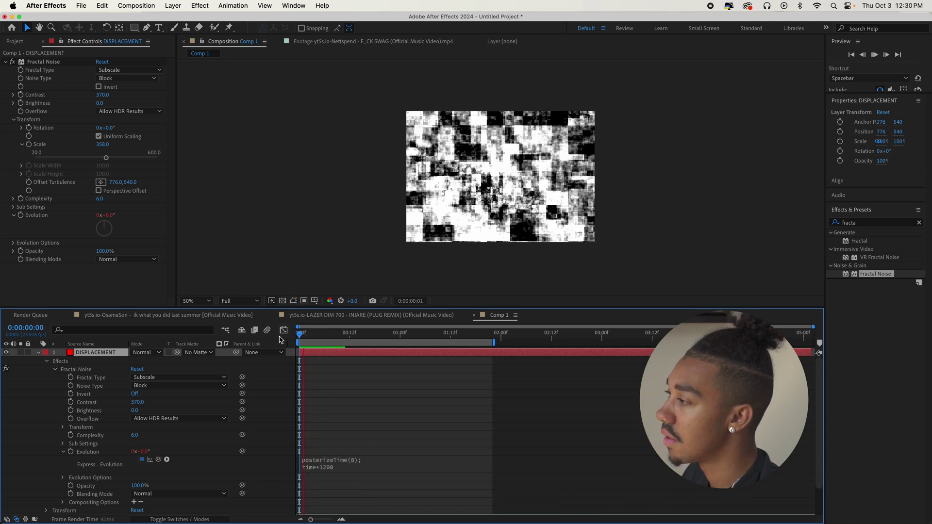
Preview the animated noise and enlarge its Scale to 583.
key("space")
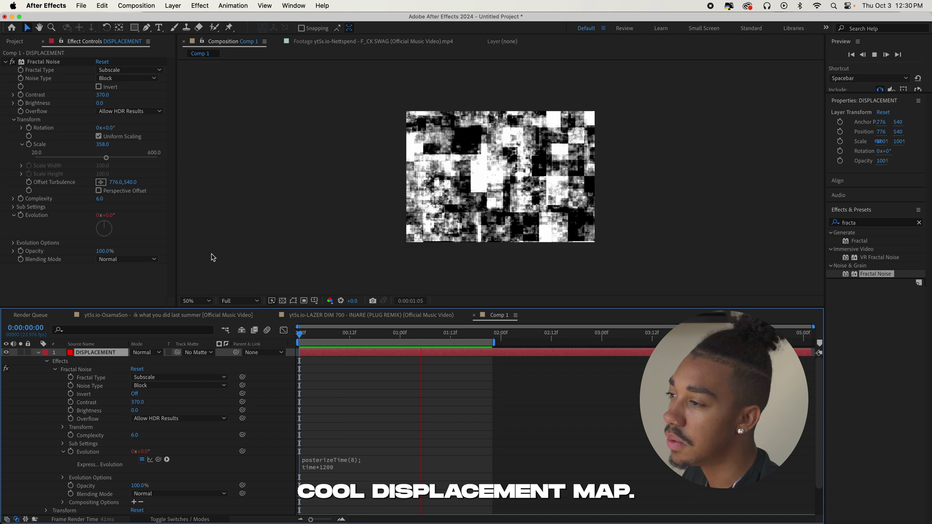
key("space")
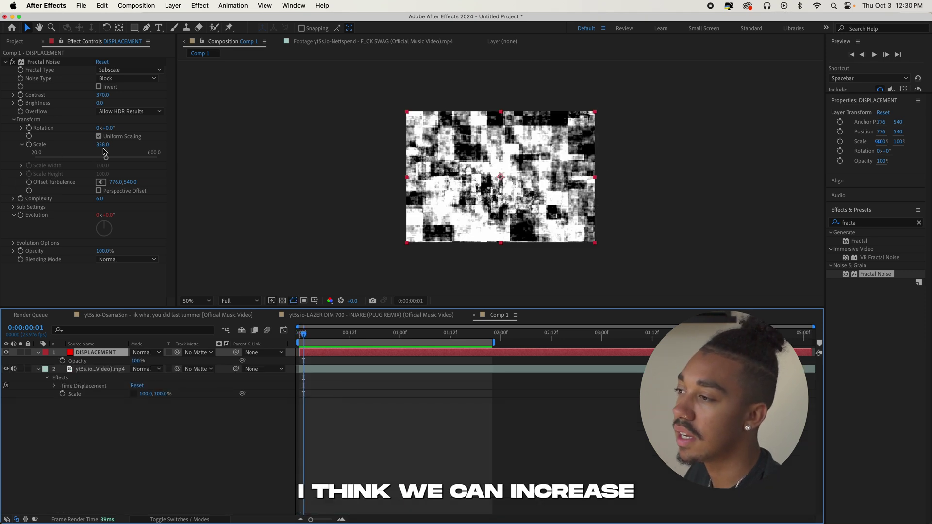
left_click_drag(102, 154, 153, 157)
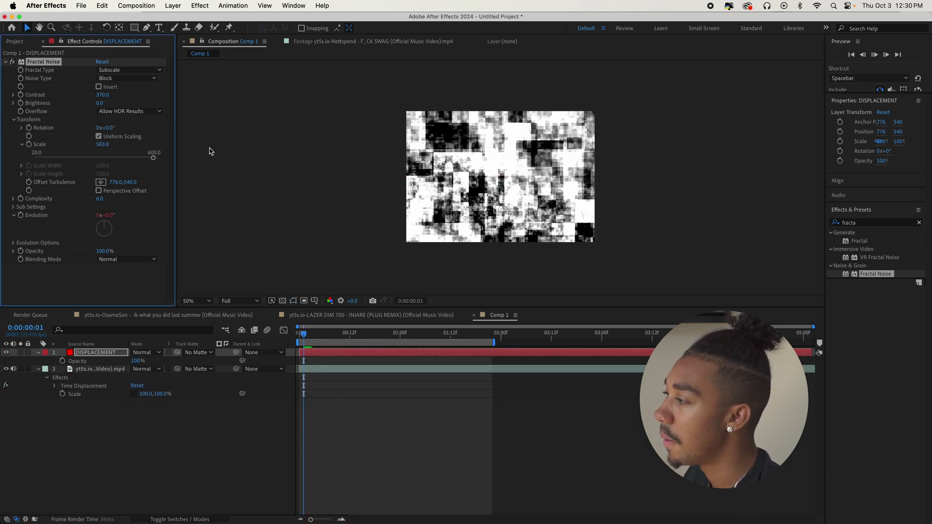
key("space")
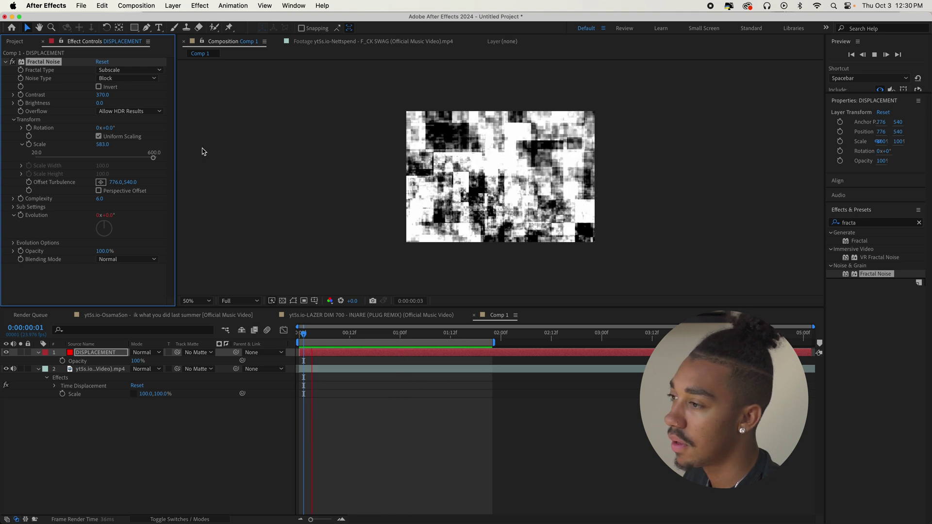
key("space")
Raise noise Contrast to 709, preview it, and hide the DISPLACEMENT layer.
left_click_drag(102, 94, 308, 116)
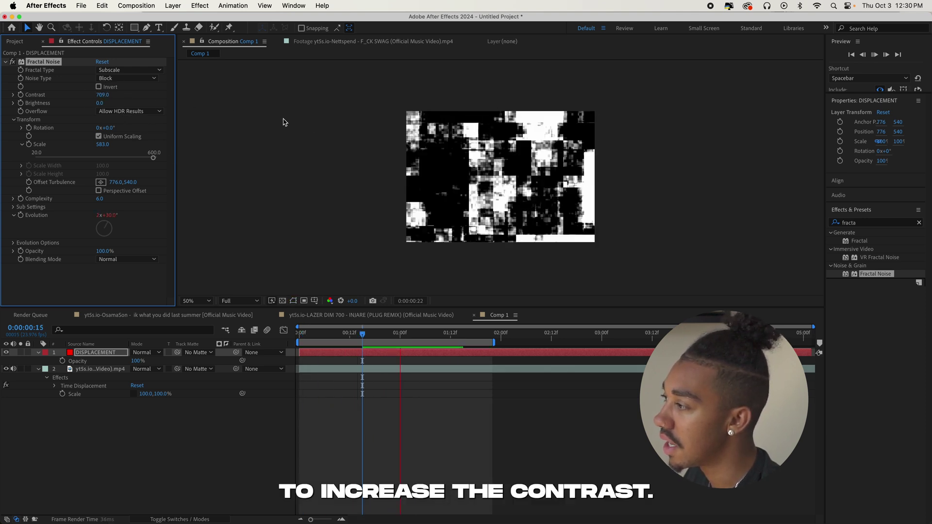
key("space")
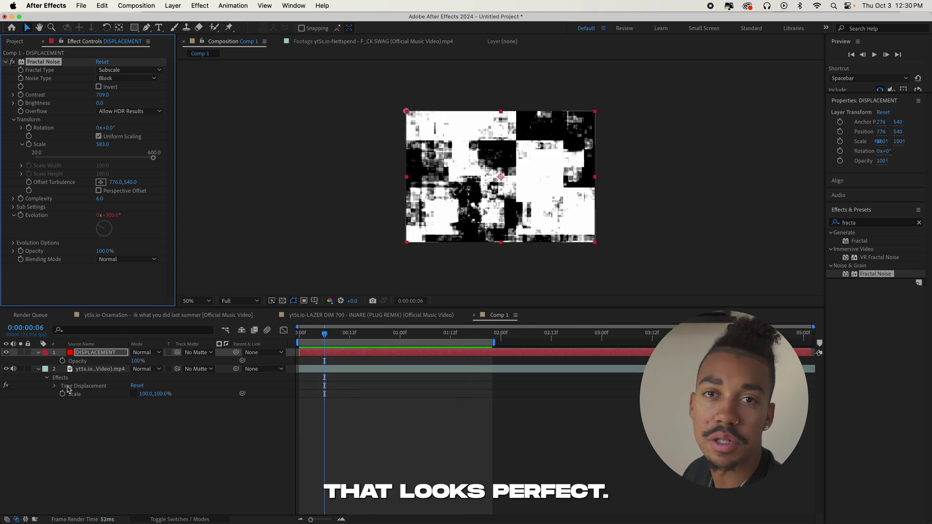
left_click(6, 352)
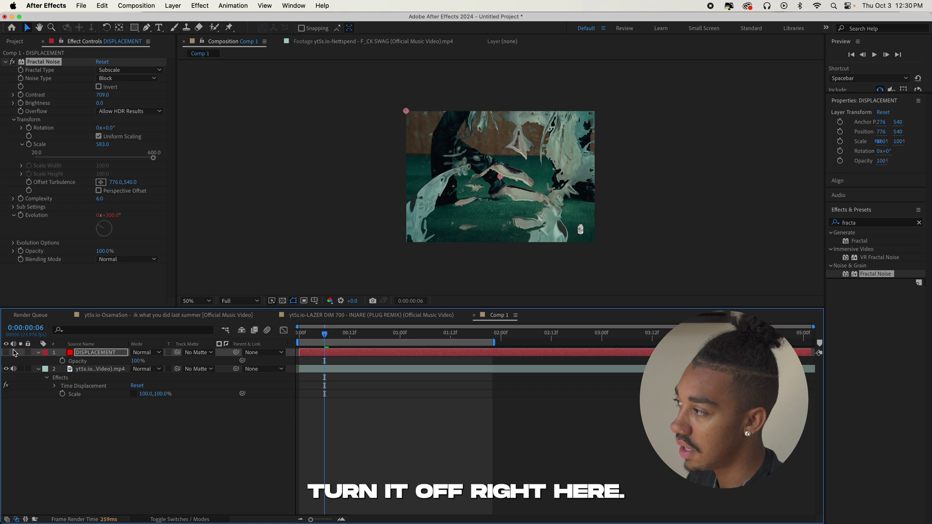
Set the video's Time Displacement layer to 1. DISPLACEMENT using Effects & Masks.
left_click(345, 369)
left_click(42, 62)
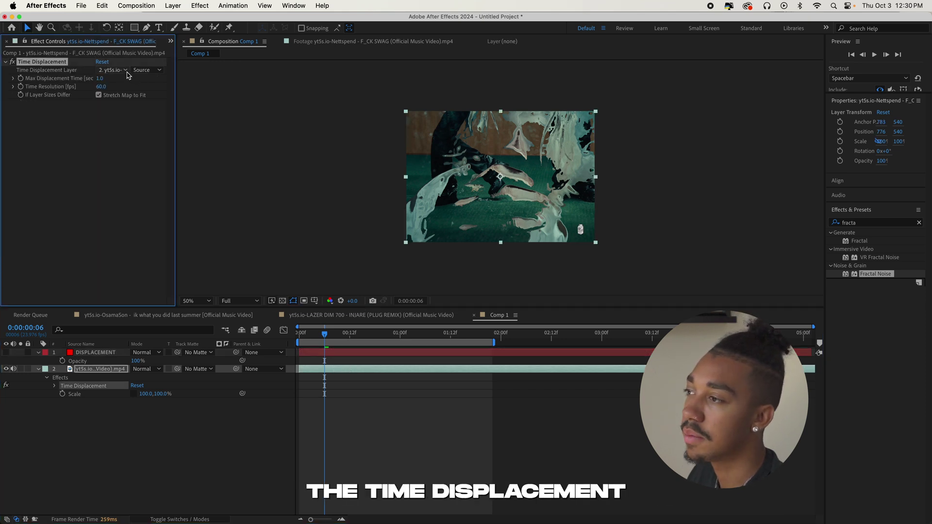
left_click(112, 70)
left_click(131, 96)
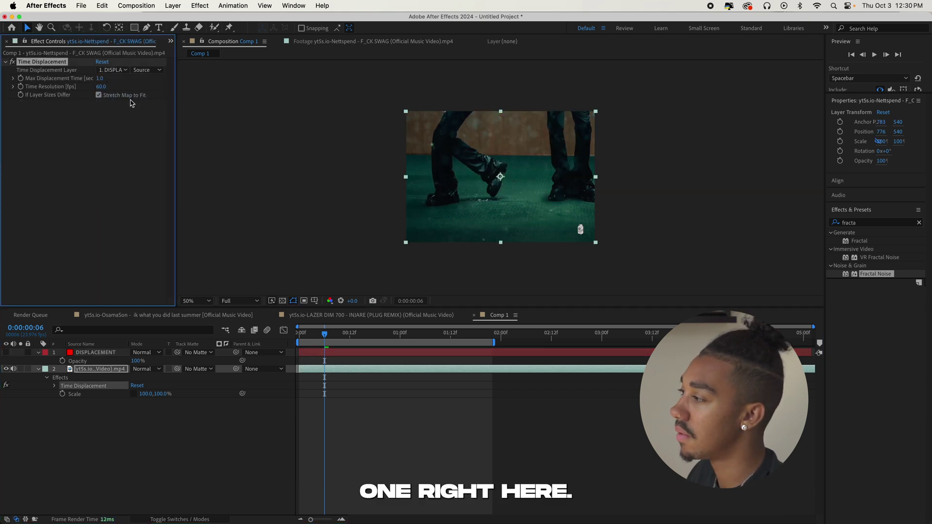
left_click(141, 70)
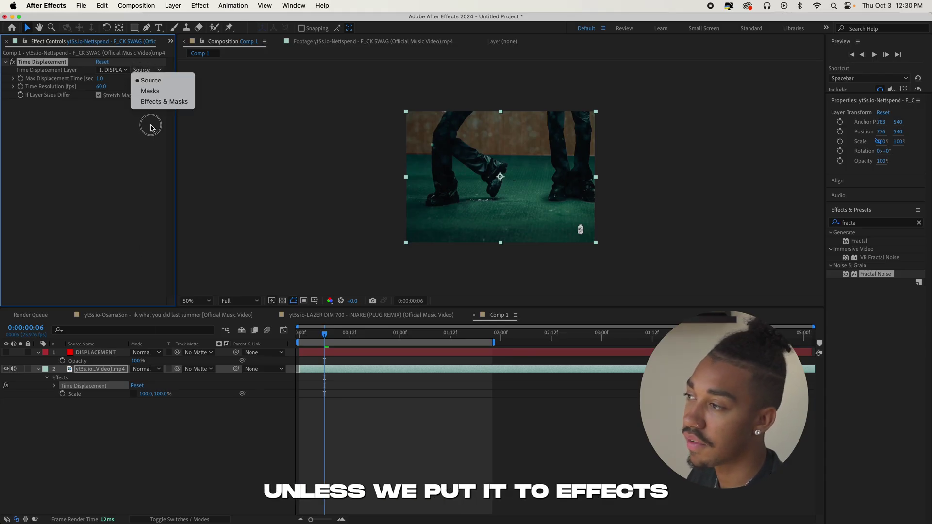
left_click(164, 101)
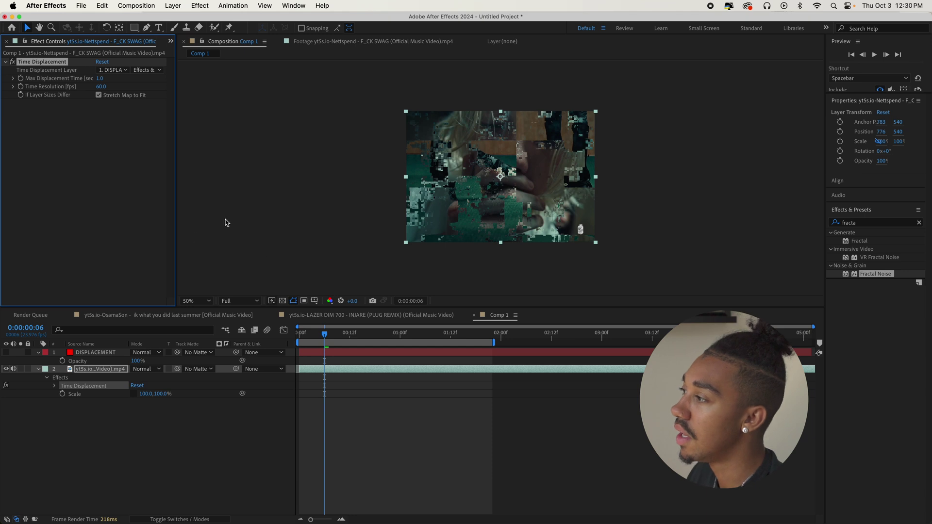
View the comp at full size and play the glitch back from the clip start.
key(".")
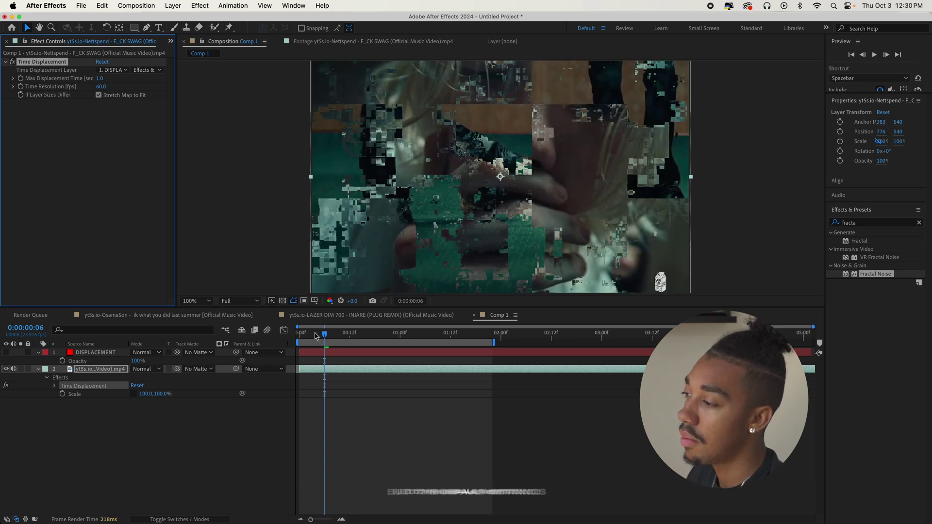
left_click_drag(316, 336, 293, 335)
key("space")
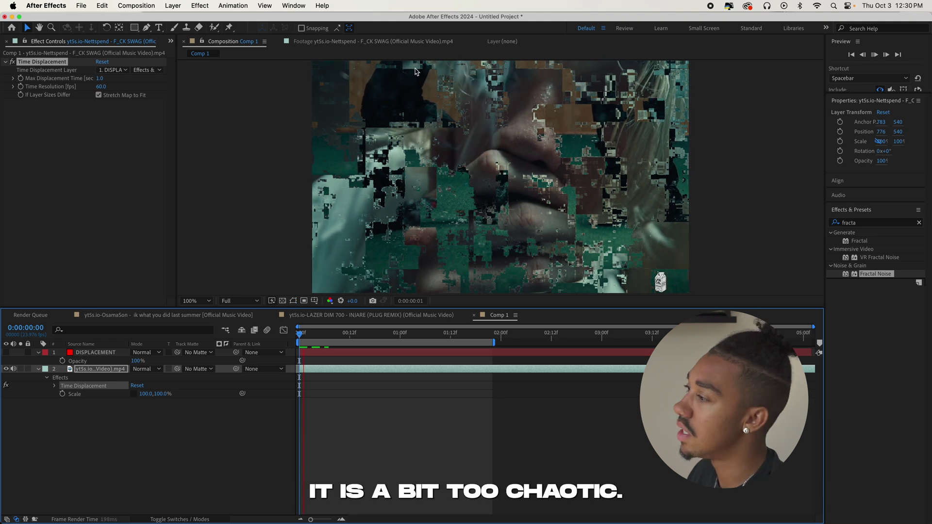
left_click(99, 78)
Set Max Displacement Time to 0.1 seconds, return to the first frame, and zoom the viewer to 50%.
type("0")
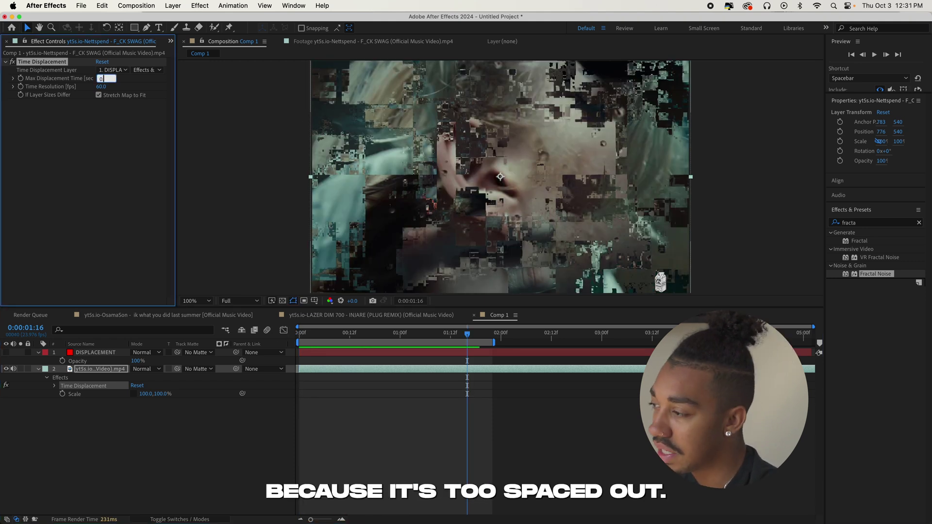
type(".1")
key("Return")
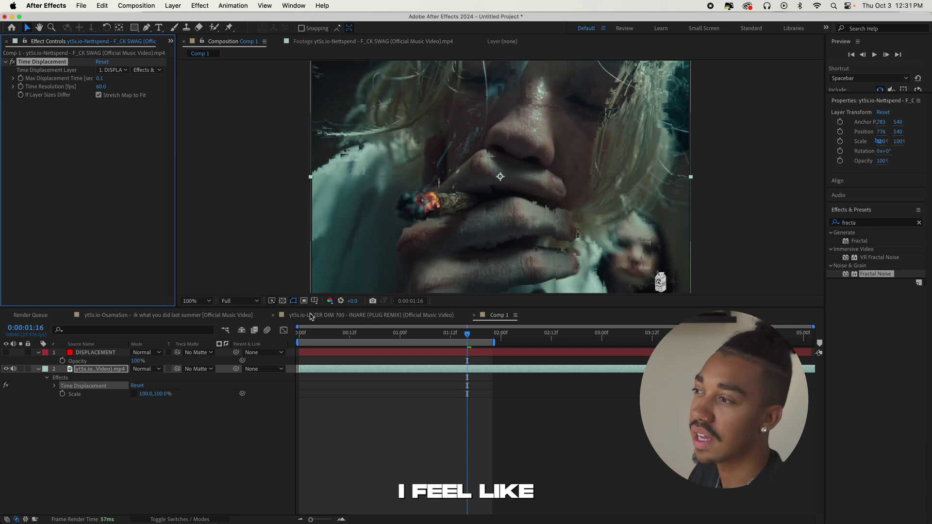
left_click(285, 340)
key("space")
key("space")
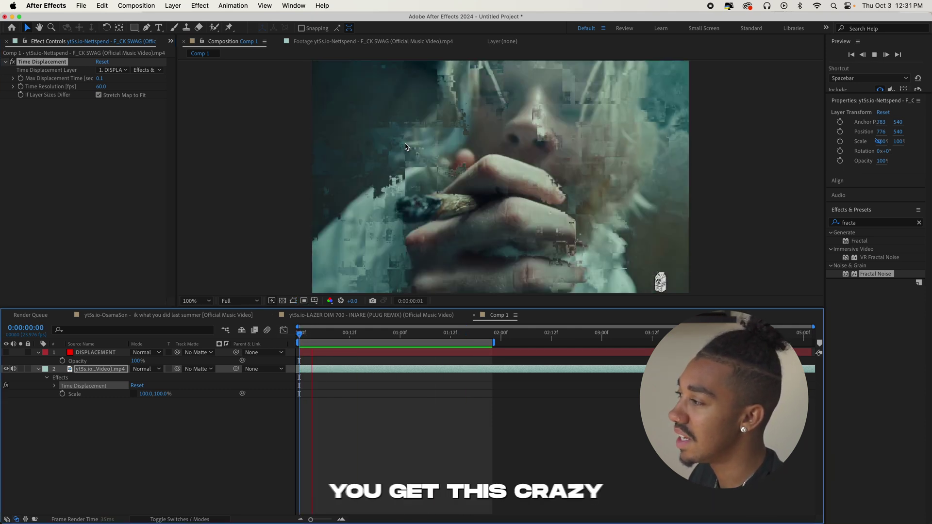
key("comma")
key("comma")
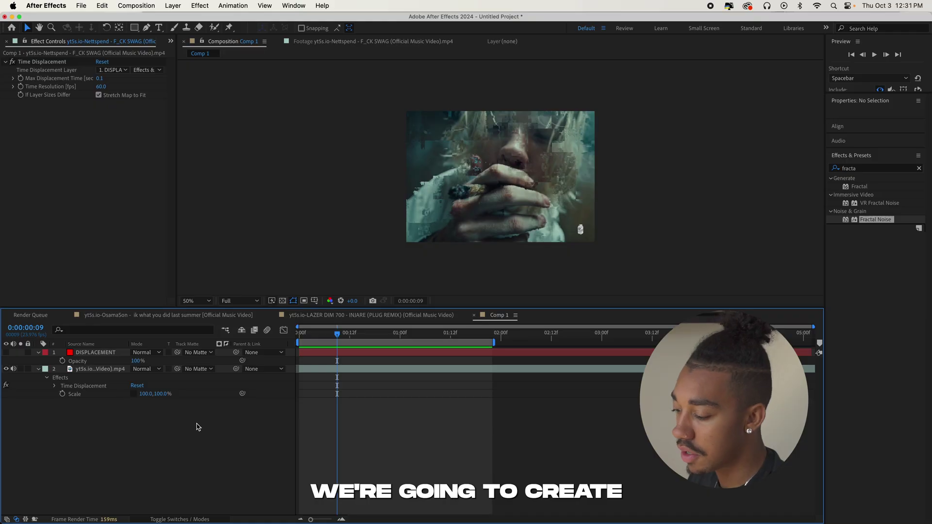
Add an adjustment layer on top and apply the Florida Grunge preset to it.
key("super+alt+y")
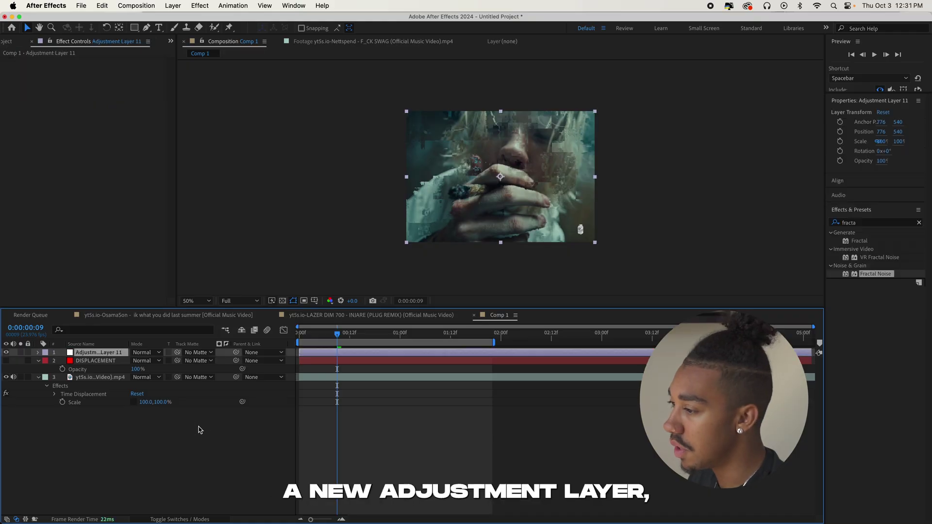
left_click(919, 223)
left_click(852, 222)
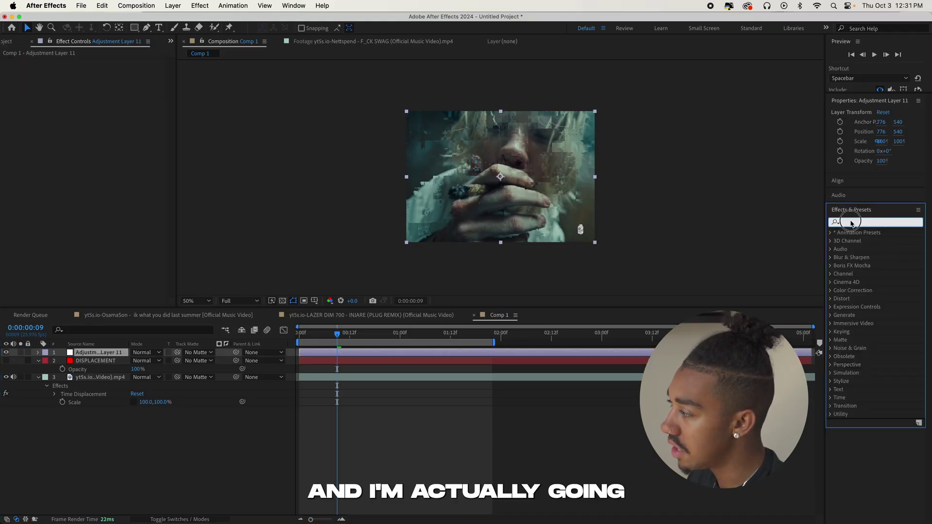
type("Florida")
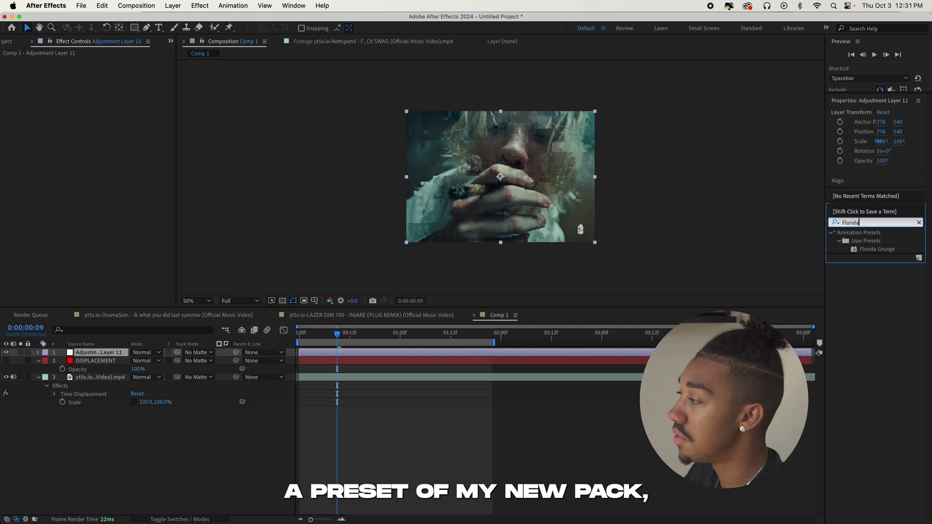
left_click_drag(878, 253, 407, 356)
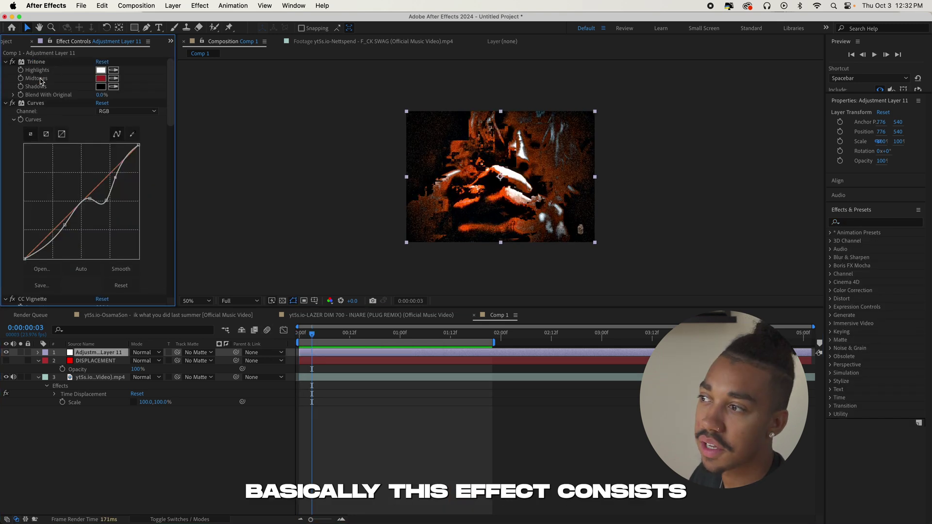
scroll(32, 90, "down", 1)
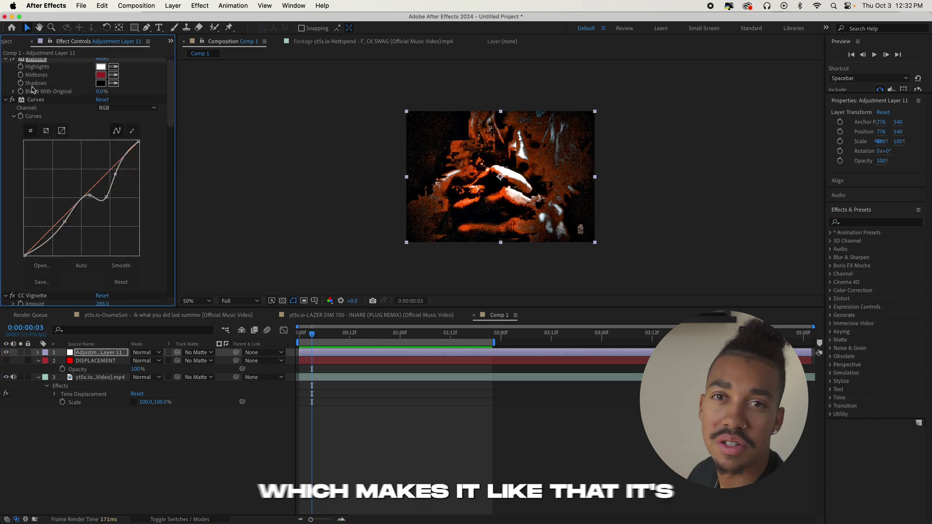
scroll(41, 102, "down", 1)
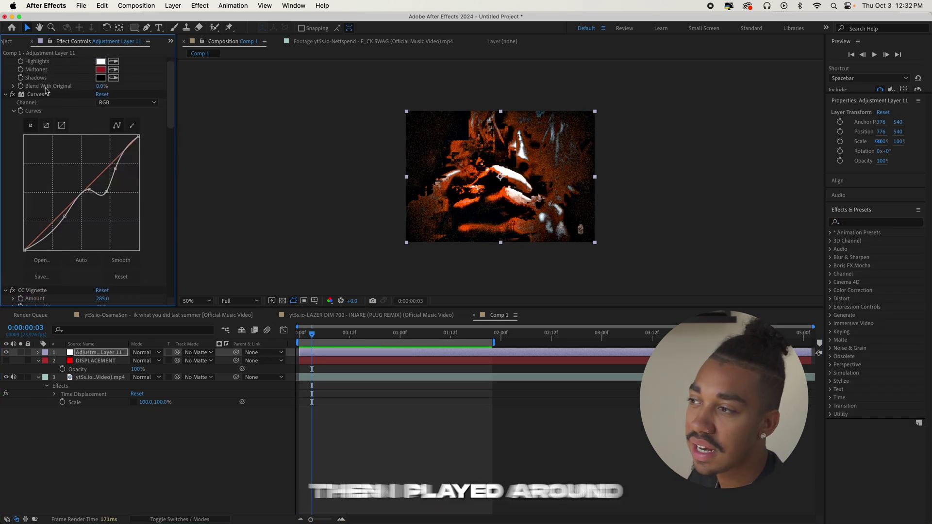
scroll(44, 146, "down", 10)
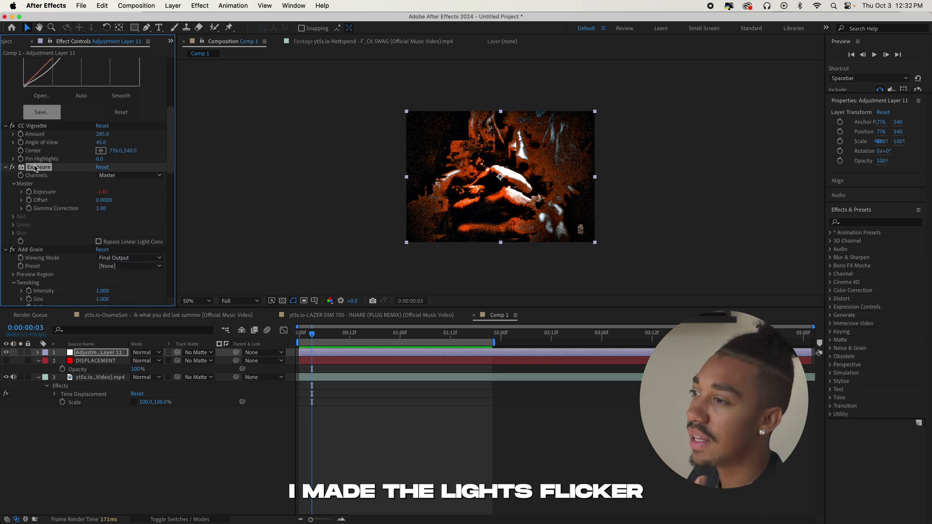
scroll(49, 174, "down", 2)
scroll(40, 194, "down", 10)
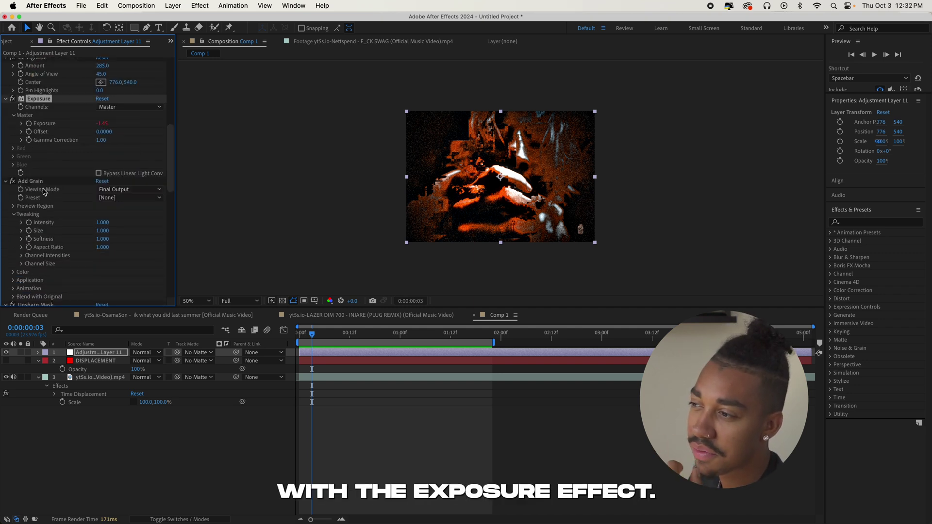
left_click(34, 189)
scroll(48, 188, "down", 9)
scroll(54, 176, "down", 7)
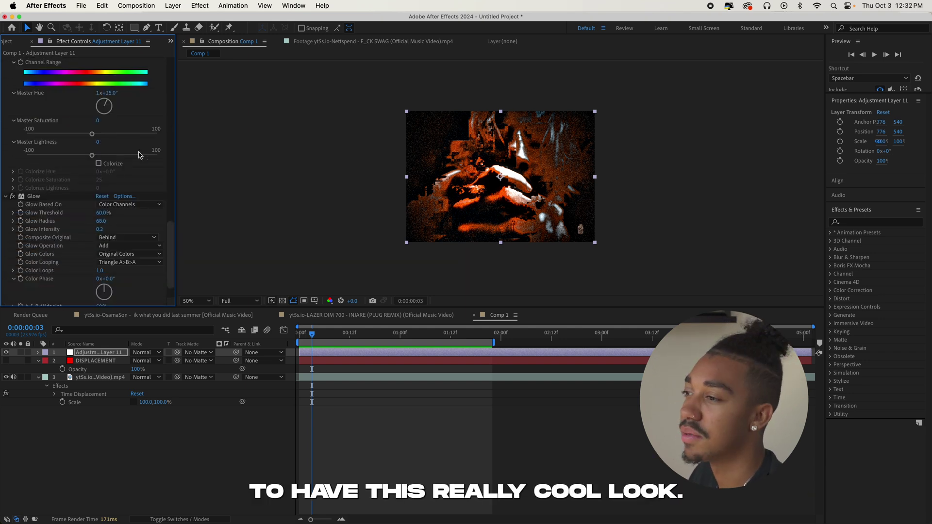
scroll(71, 181, "up", 4)
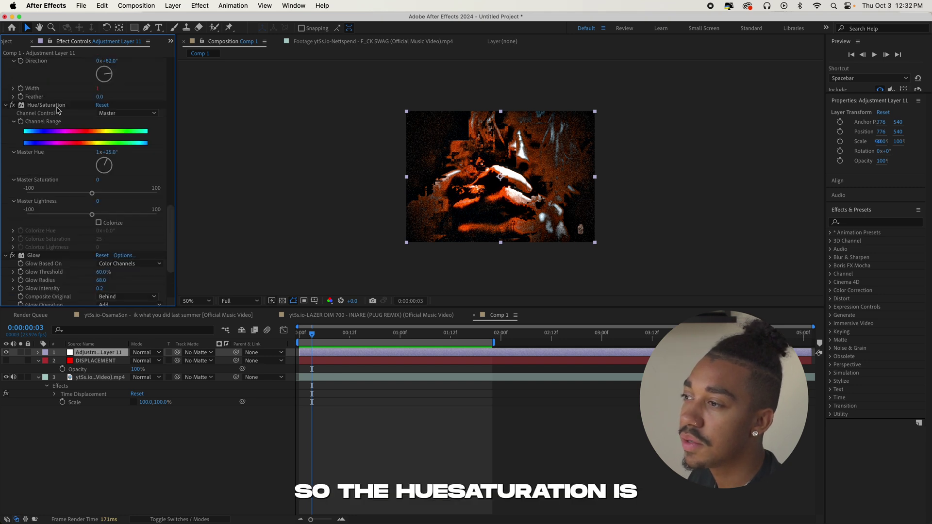
Rotate Hue/Saturation Master Hue to 1x+205° for a blue grade, then return to the first frame.
left_click_drag(106, 161, 105, 176)
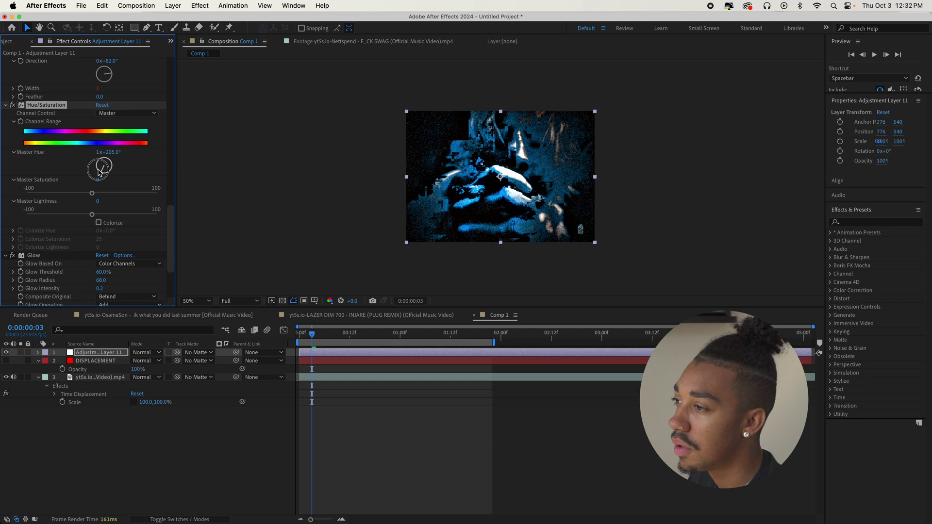
scroll(87, 195, "down", 10)
left_click(299, 333)
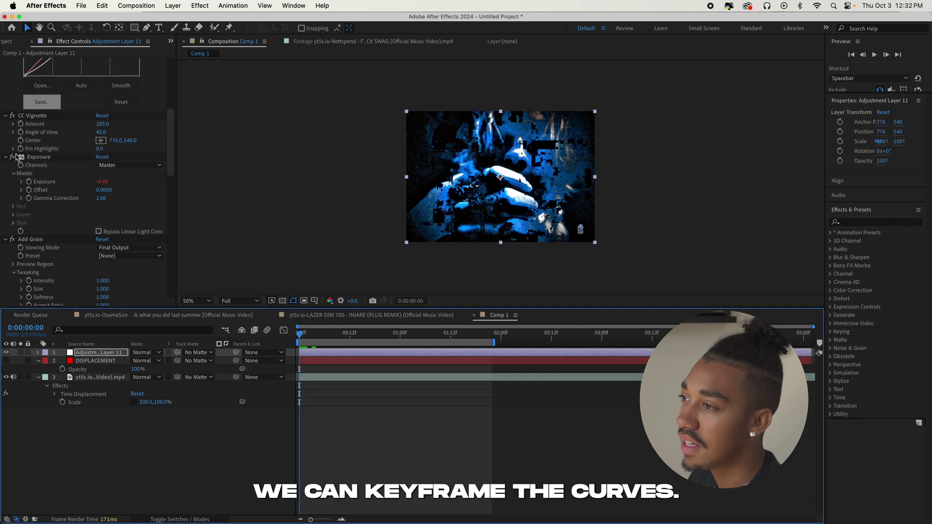
scroll(29, 137, "up", 8)
scroll(29, 136, "up", 4)
left_click(44, 95)
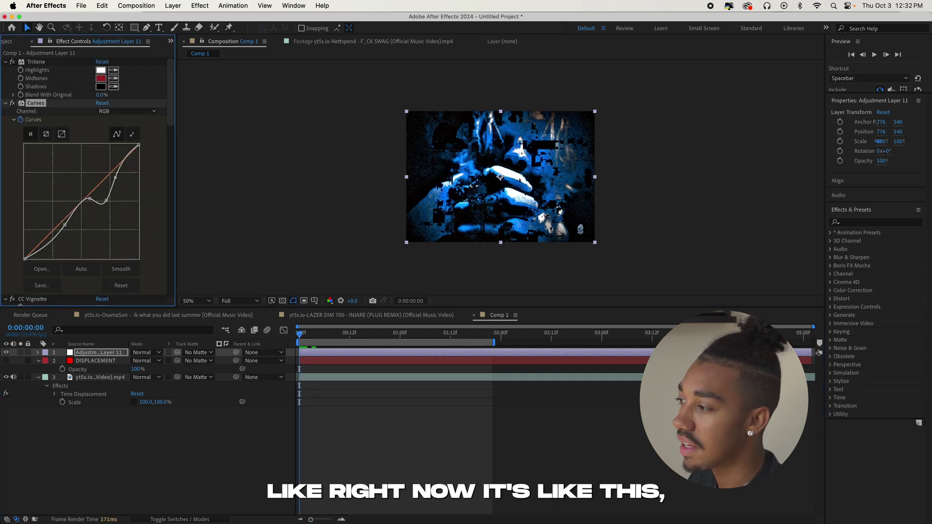
Preview the blue grade, raise the lower Curves point to brighten, then darken about a second in.
key("space")
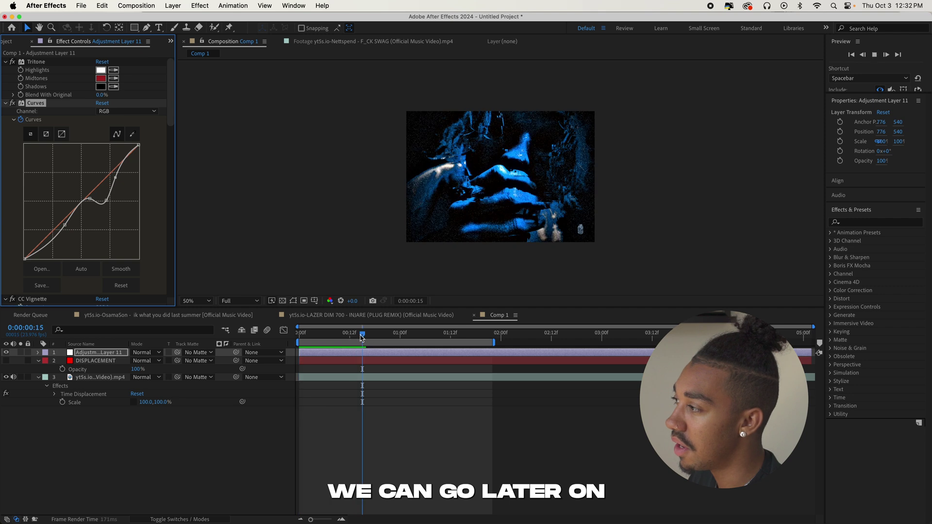
key("space")
left_click_drag(67, 224, 85, 199)
left_click_drag(378, 334, 427, 332)
left_click_drag(51, 174, 66, 241)
Reveal the Curves keyframes and reshape the curve slightly later for another brightness keyframe.
key("u")
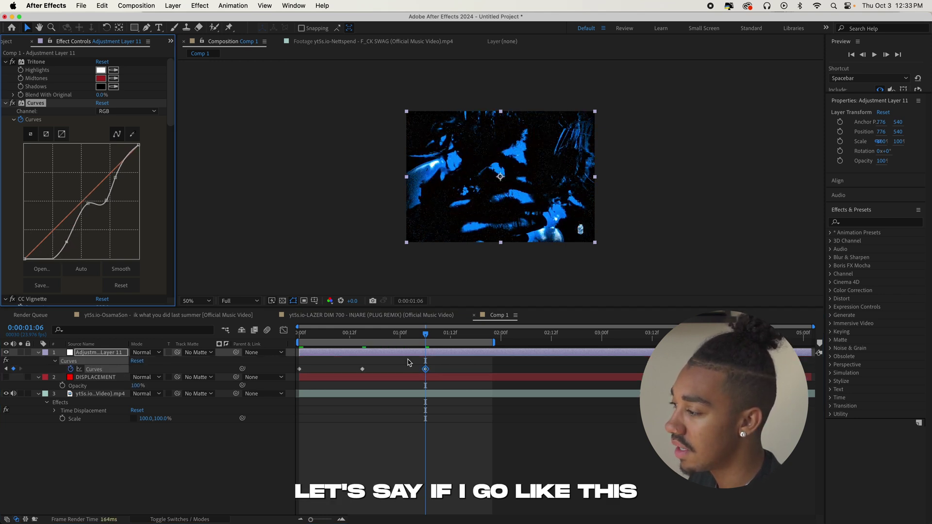
left_click(426, 370)
left_click_drag(433, 334, 454, 335)
mouse_move(66, 242)
left_mouse_down()
mouse_move(46, 218)
mouse_move(57, 229)
left_mouse_up()
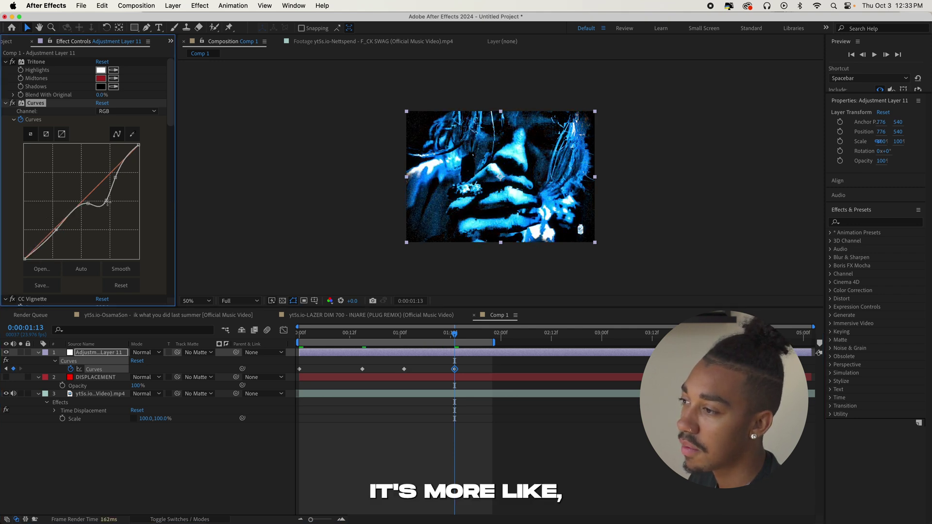